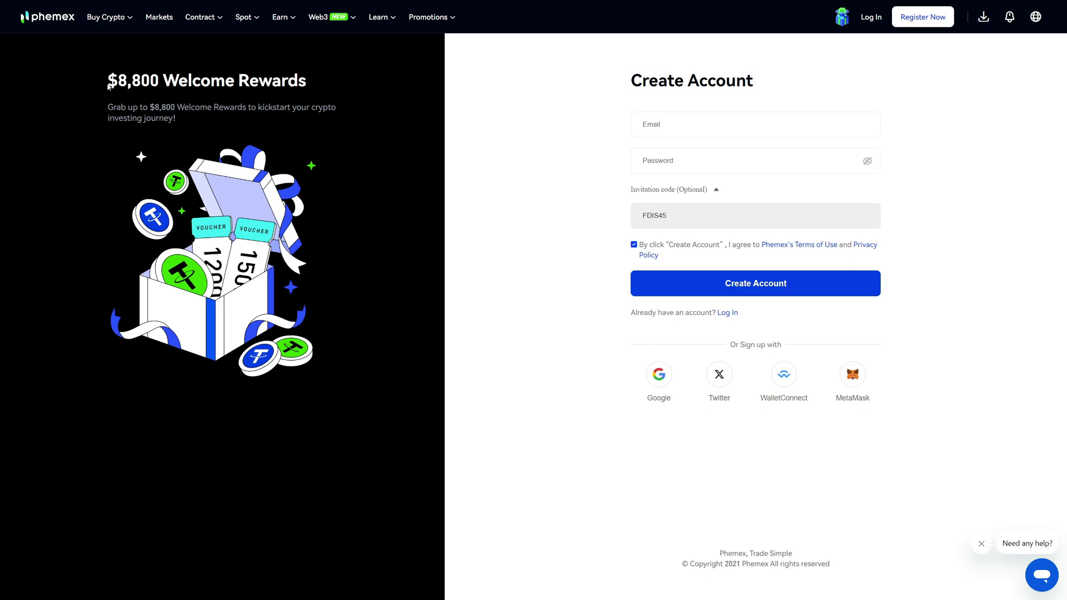
- Load the ETHMUSDT Perp mock-trading dashboard from the Phemex homepage
left_click_drag(108, 86, 322, 94)
left_click(318, 102)
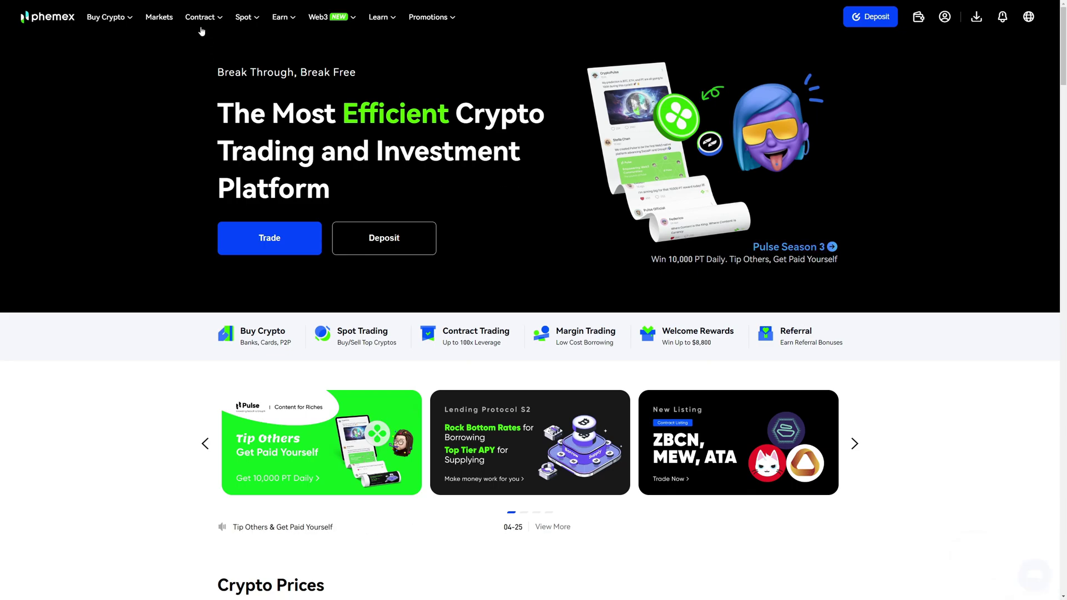
mouse_move(204, 17)
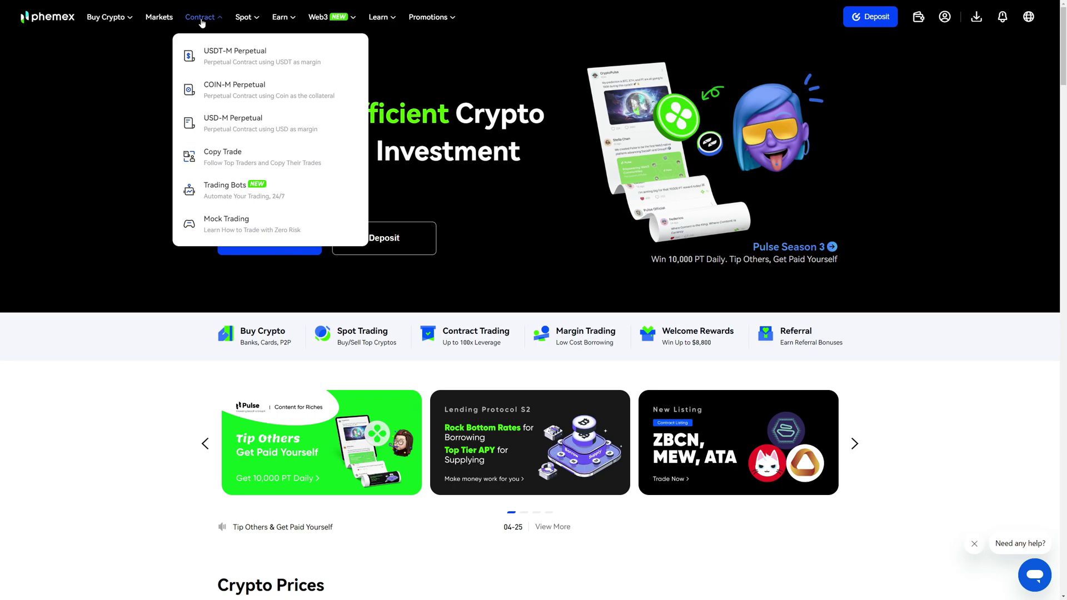
left_click(279, 226)
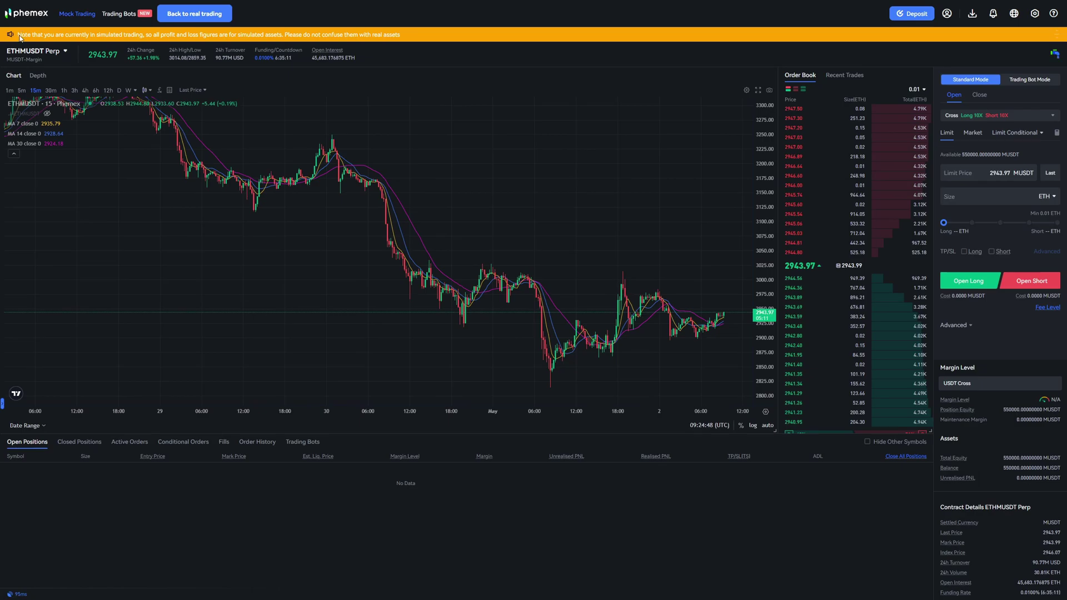
left_click_drag(19, 35, 399, 34)
left_click(412, 34)
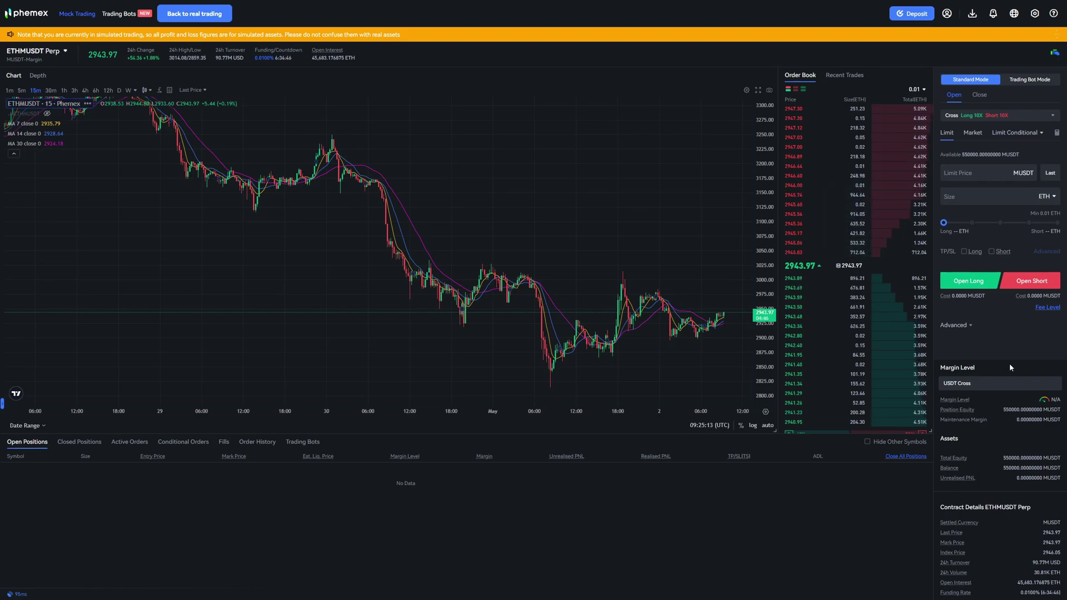
mouse_move(813, 243)
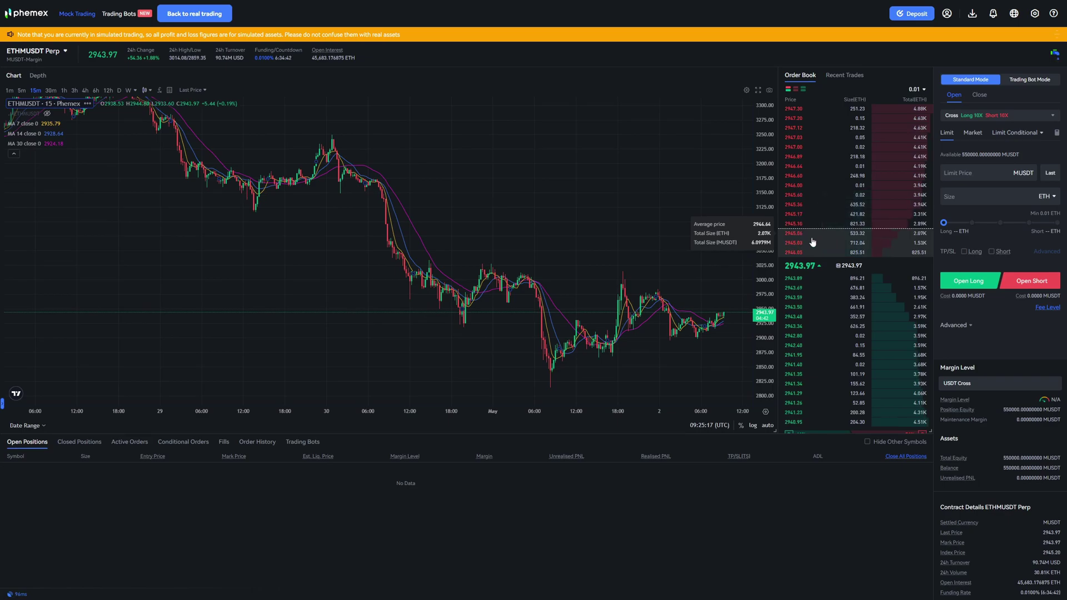
left_click(1025, 84)
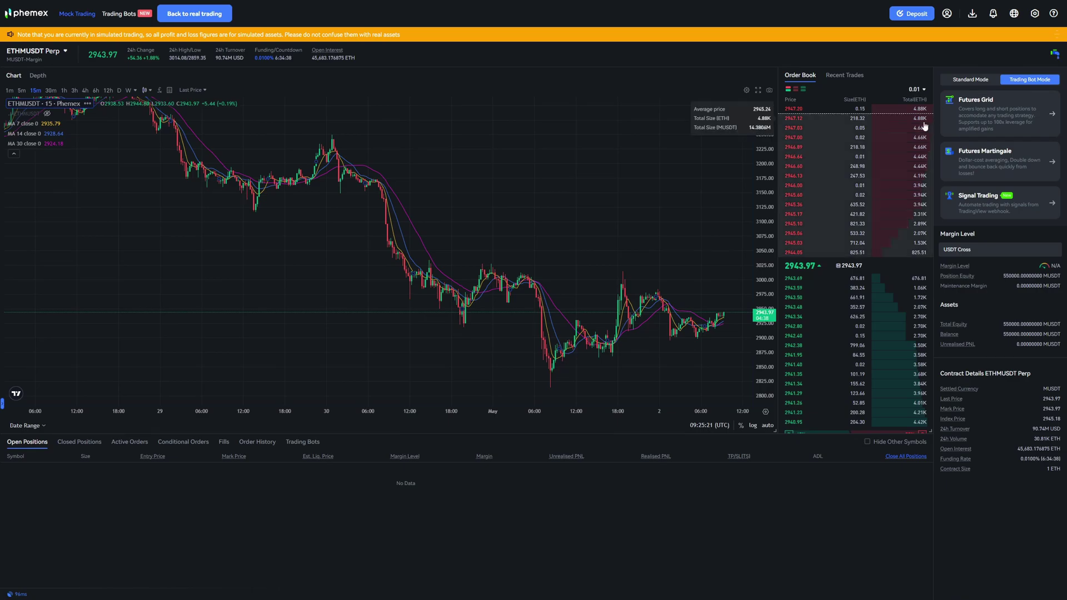
left_click(960, 79)
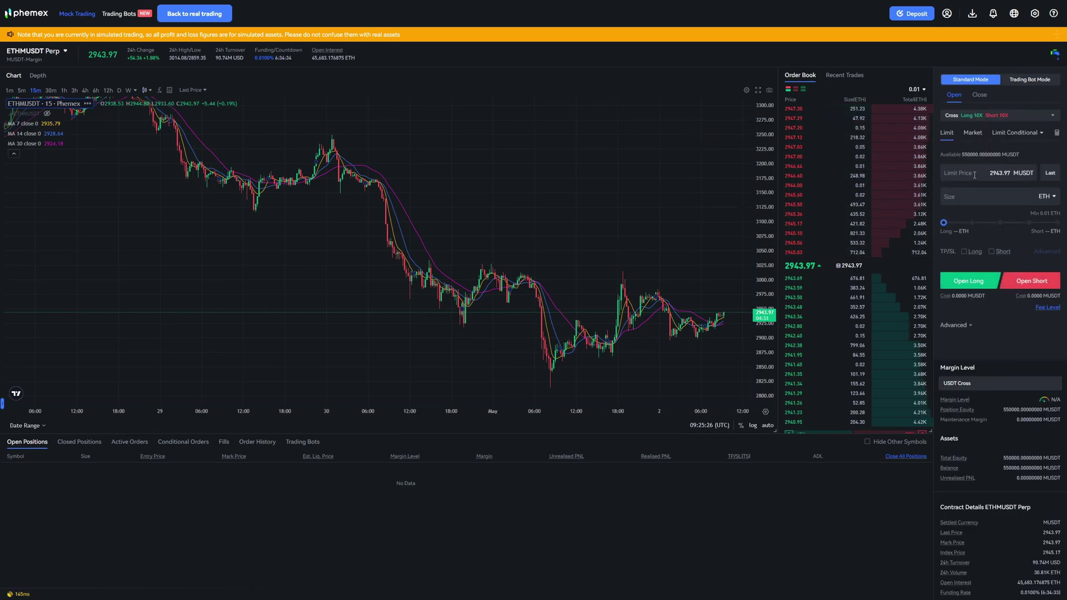
left_click(982, 116)
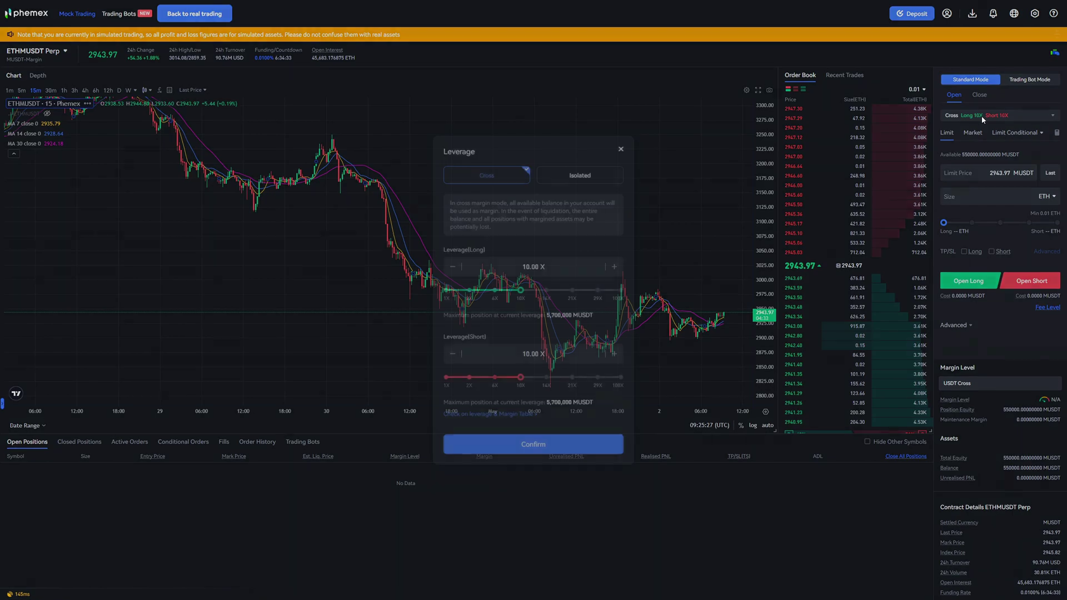
left_click(622, 151)
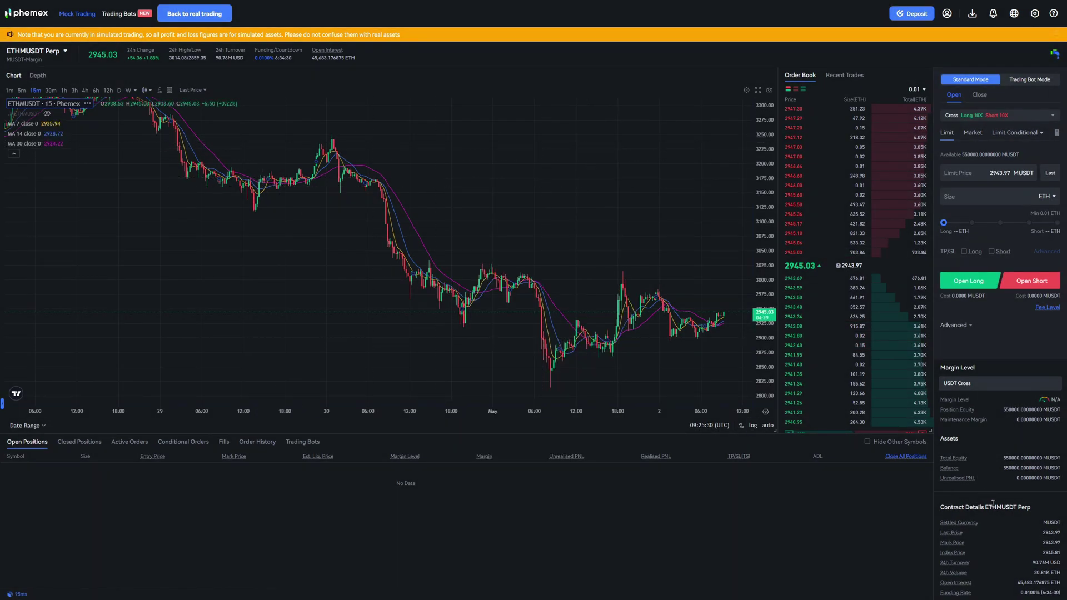
scroll(992, 505, "down", 1)
left_click_drag(1003, 417, 1018, 416)
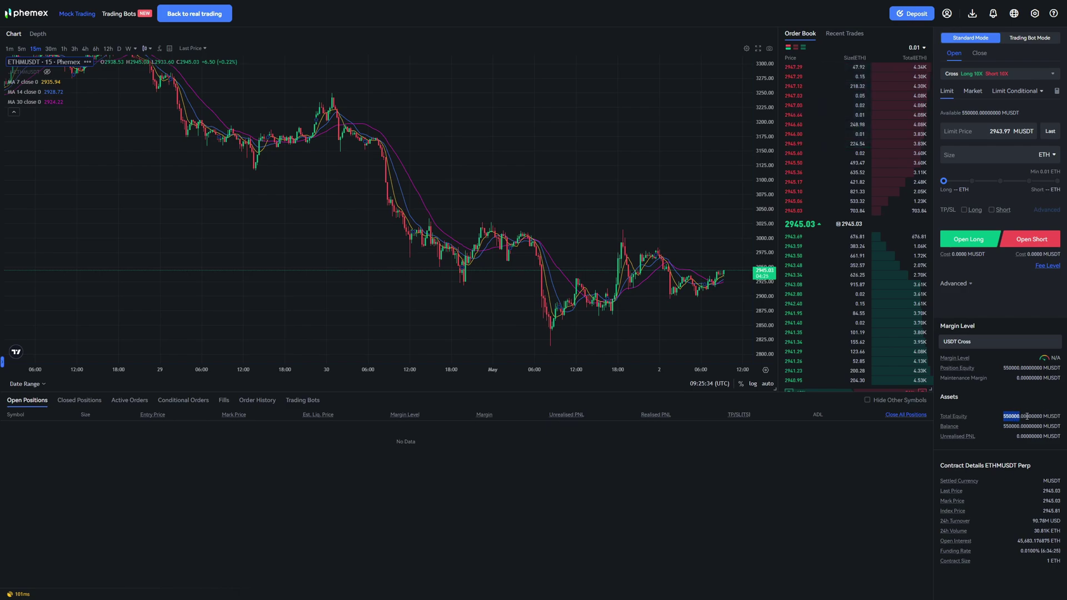
left_click(1028, 416)
left_click(1054, 416)
left_click_drag(1044, 417, 1060, 416)
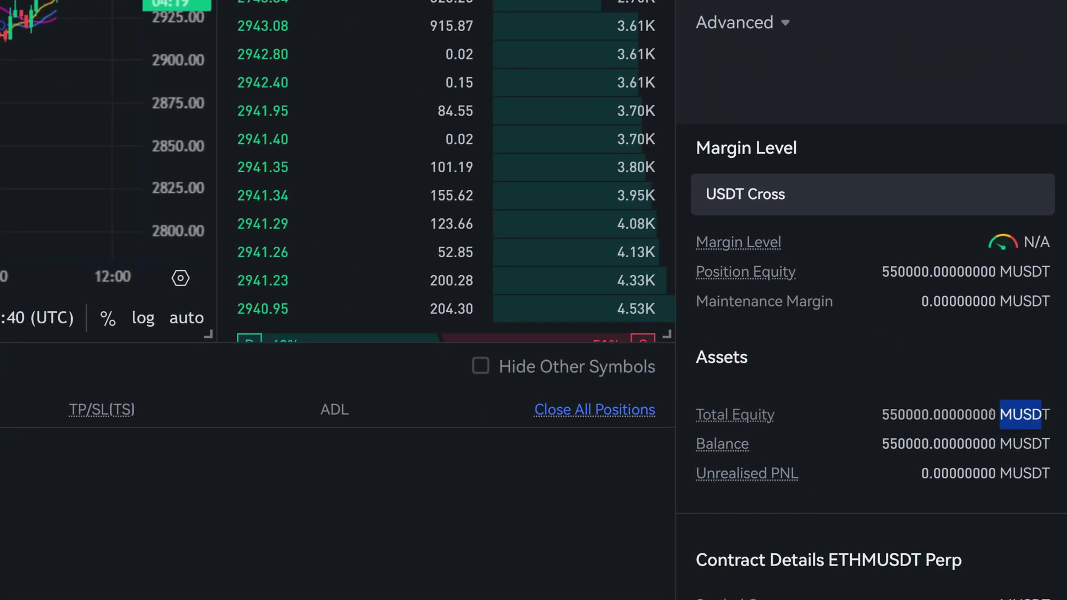
left_click(918, 501)
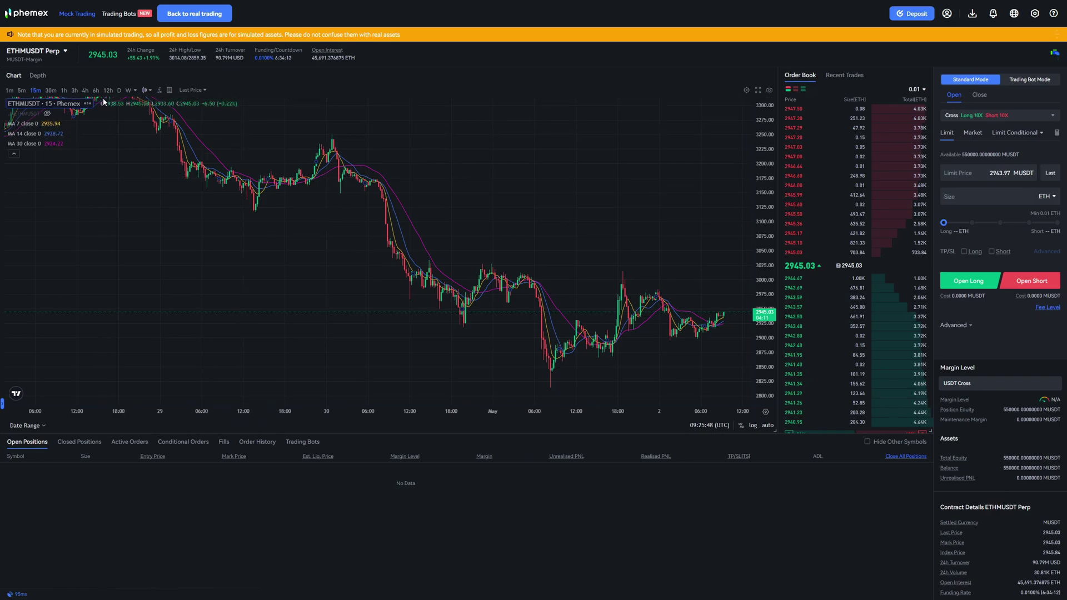
- Change the trading pair from ETHMUSDT to BTCMUSDT perpetual
left_click(48, 53)
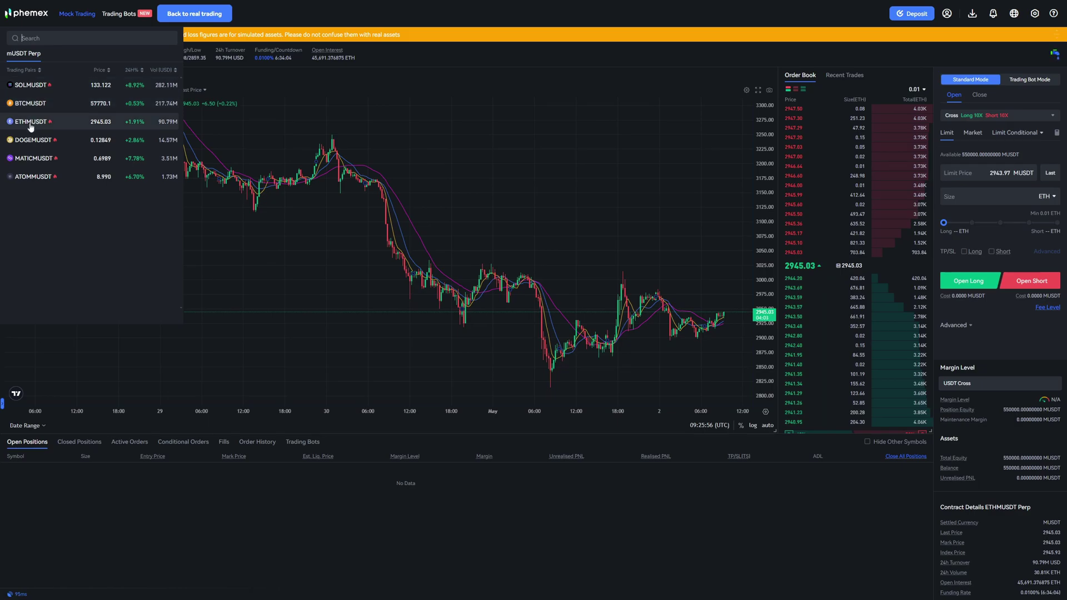
left_click(84, 106)
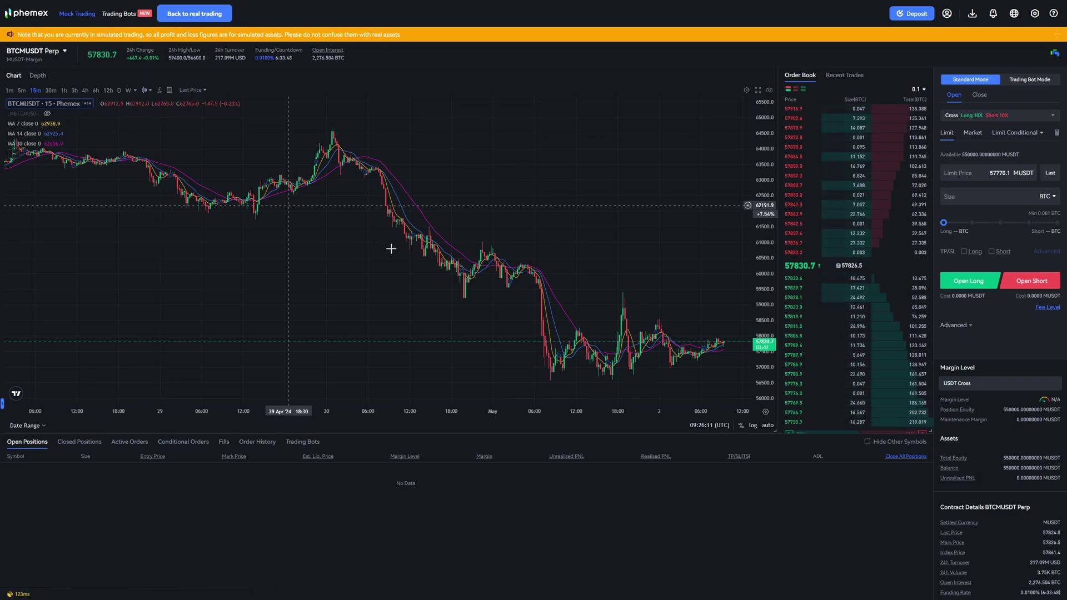
scroll(583, 267, "up", 3)
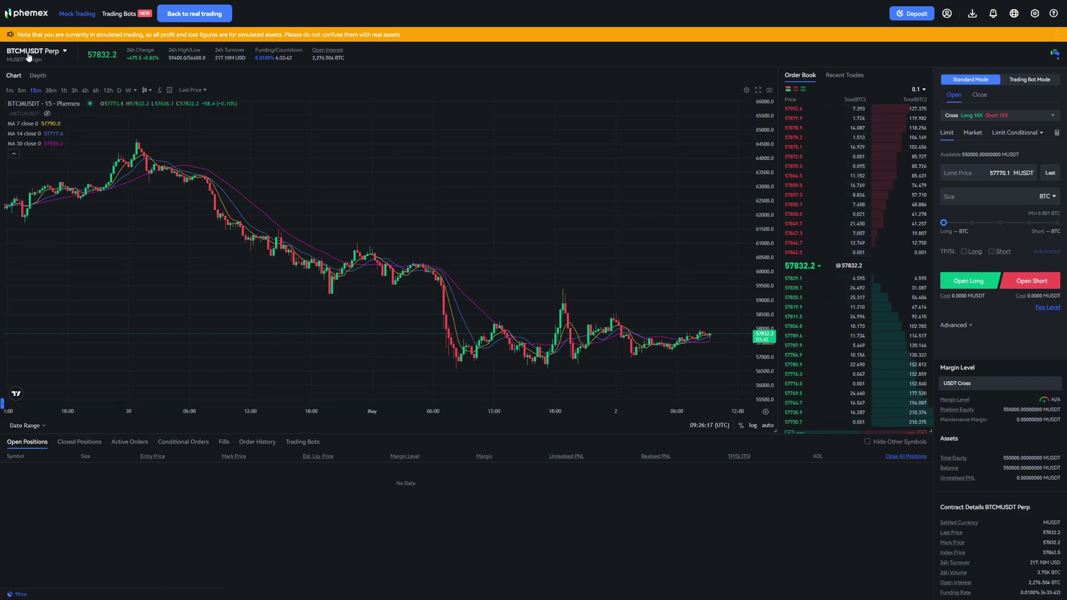
scroll(498, 239, "up", 2)
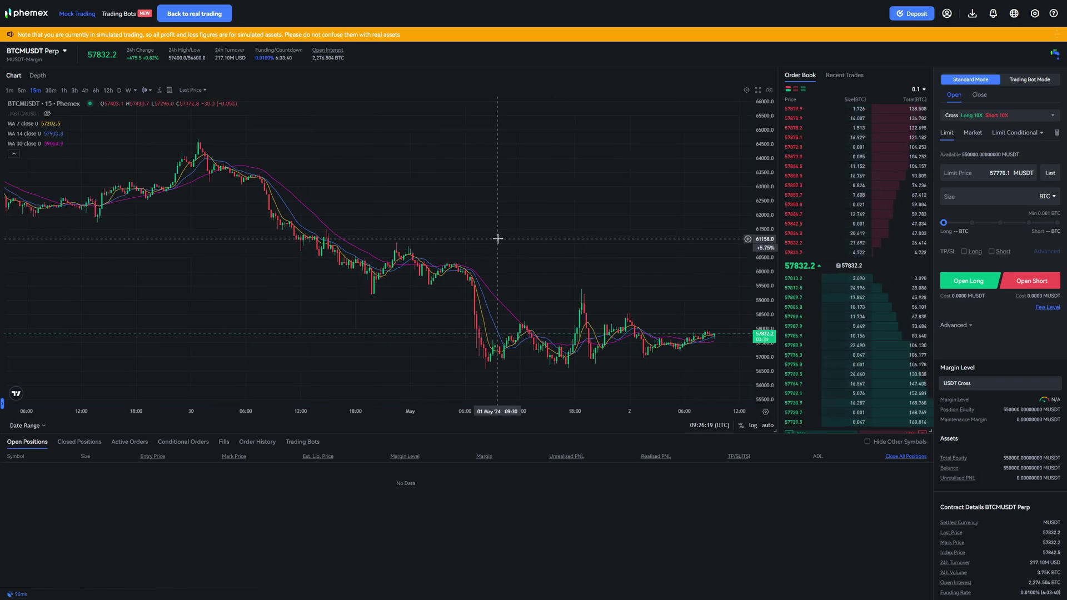
mouse_move(795, 185)
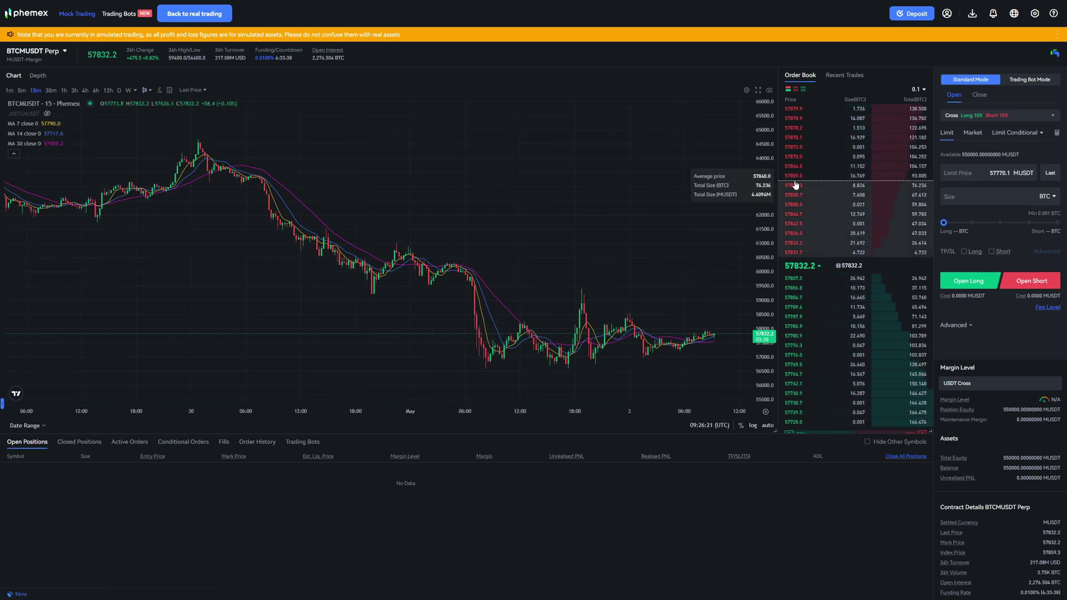
- Set long leverage to 10X and size a market order at 100% (94.016 BTC)
left_click(980, 95)
left_click(955, 95)
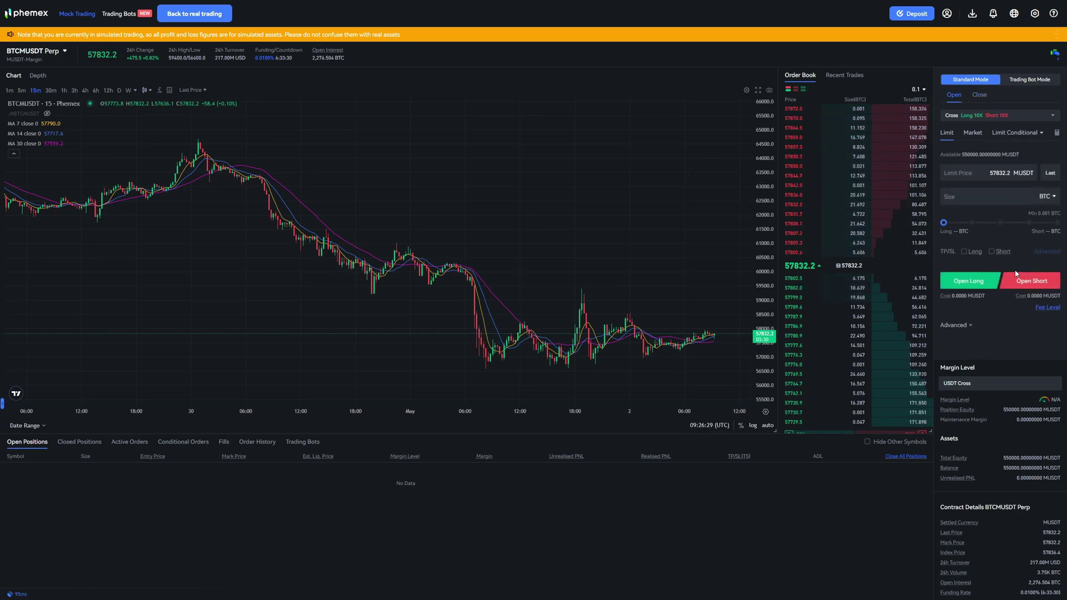
left_click(974, 117)
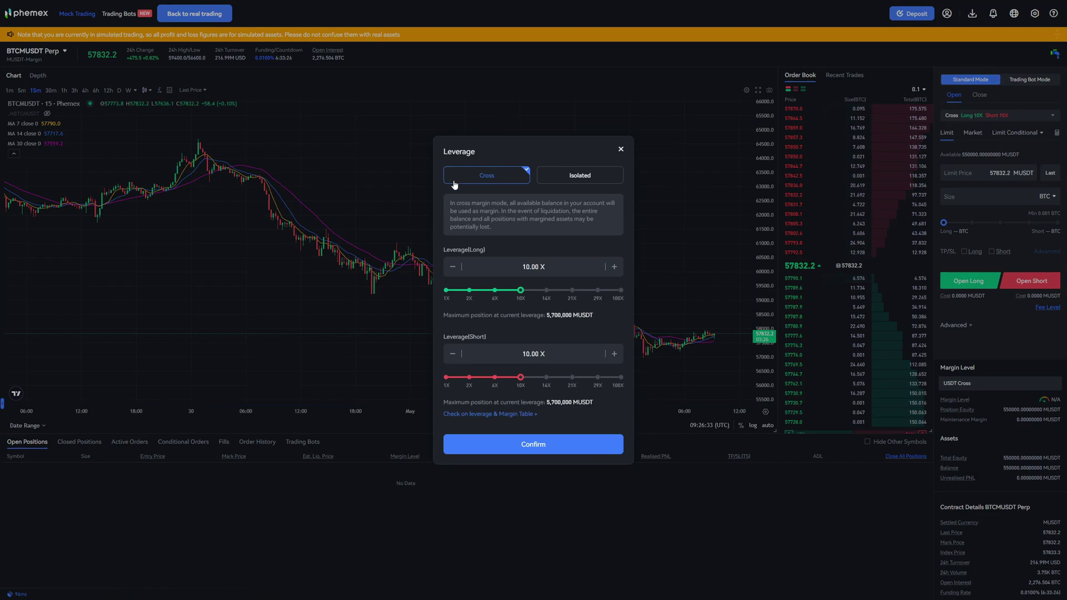
left_click_drag(521, 290, 507, 291)
left_click_drag(508, 293, 518, 294)
left_click(533, 443)
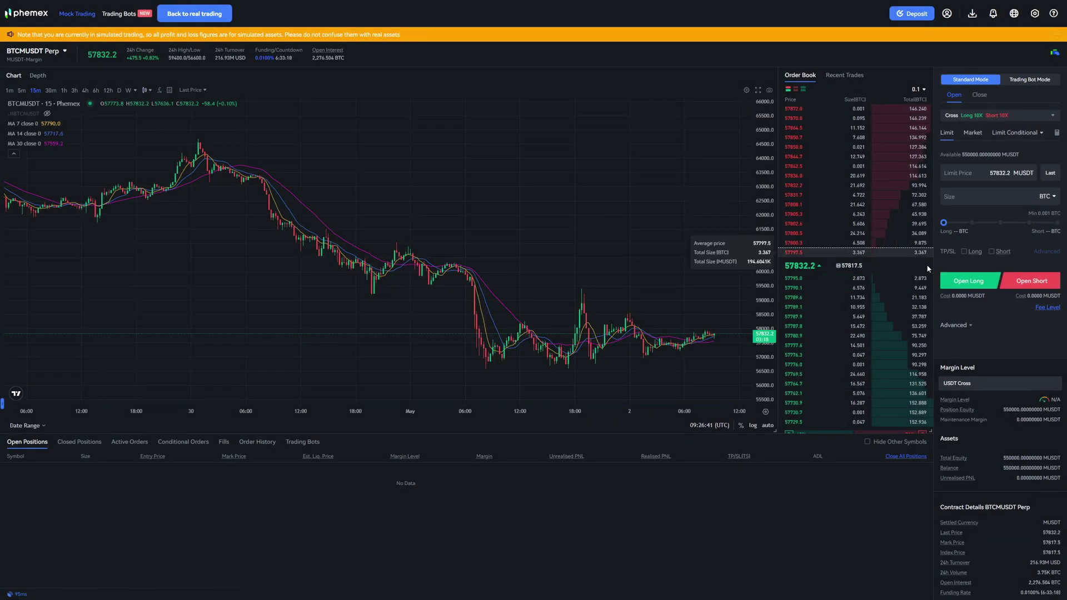
left_click(973, 133)
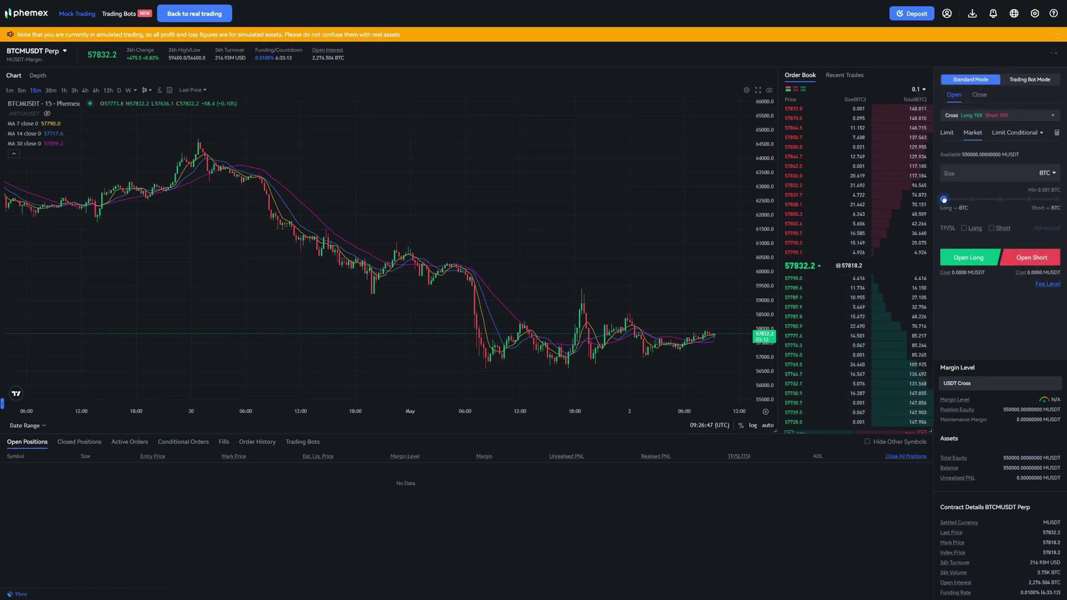
left_click_drag(943, 200, 1057, 200)
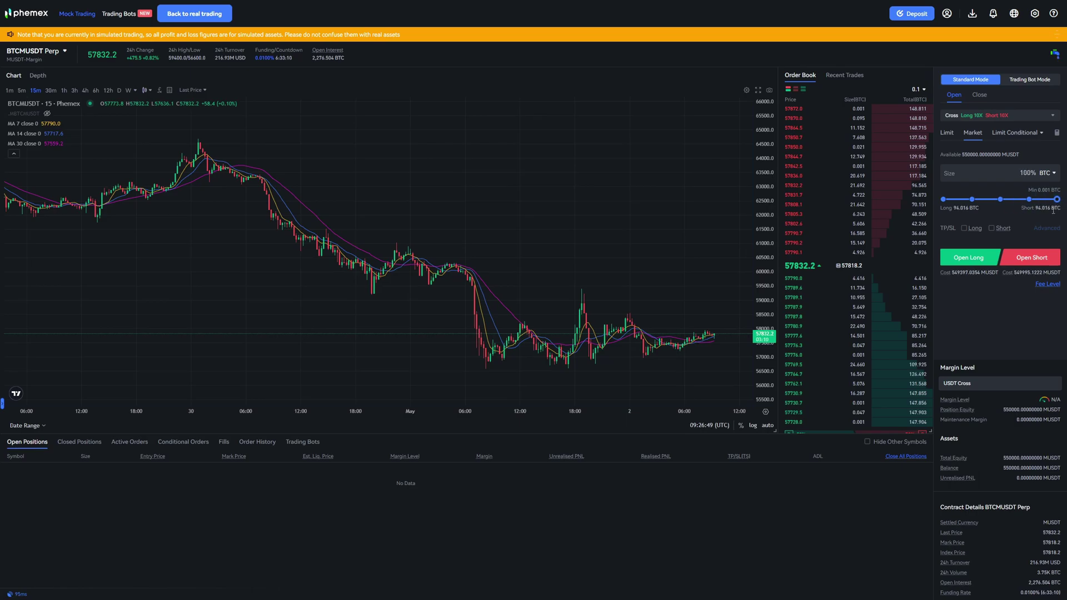
- Open the 10X market long of 70.151 BTC on BTCMUSDT
left_click(983, 259)
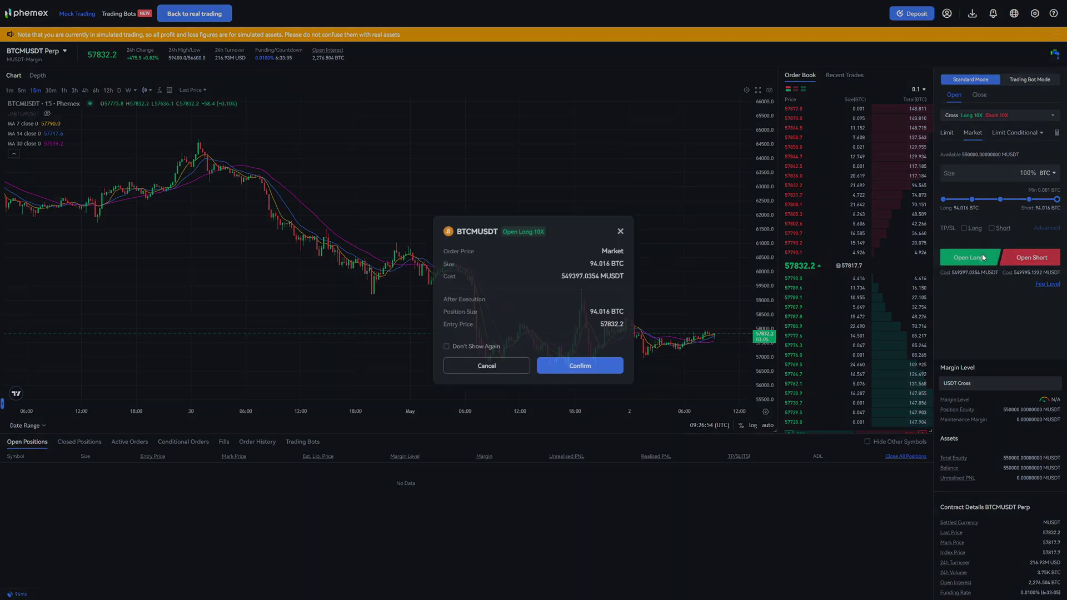
left_click(597, 371)
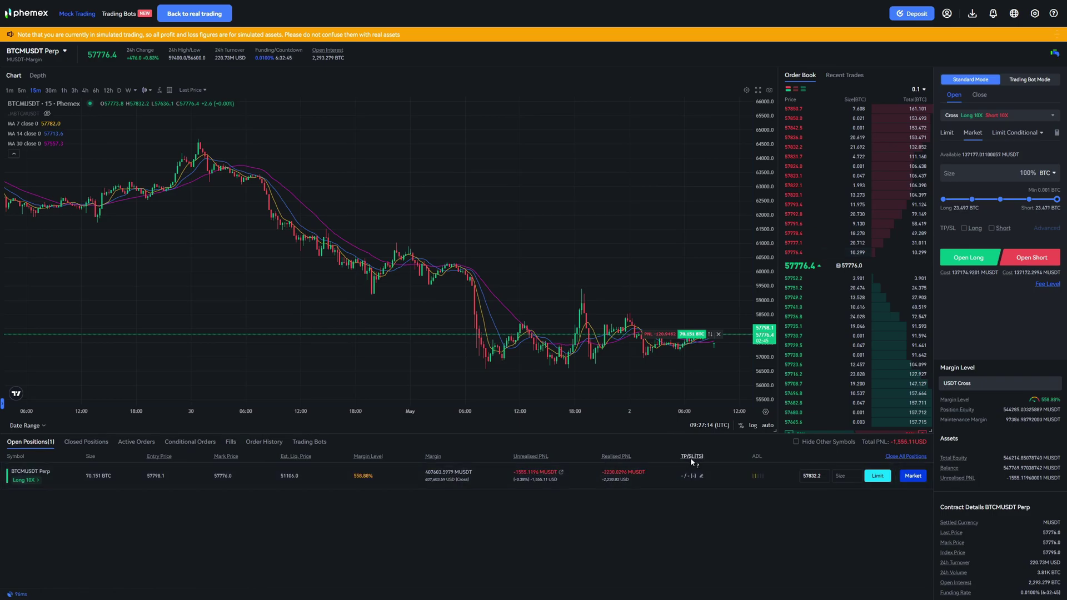
mouse_move(691, 455)
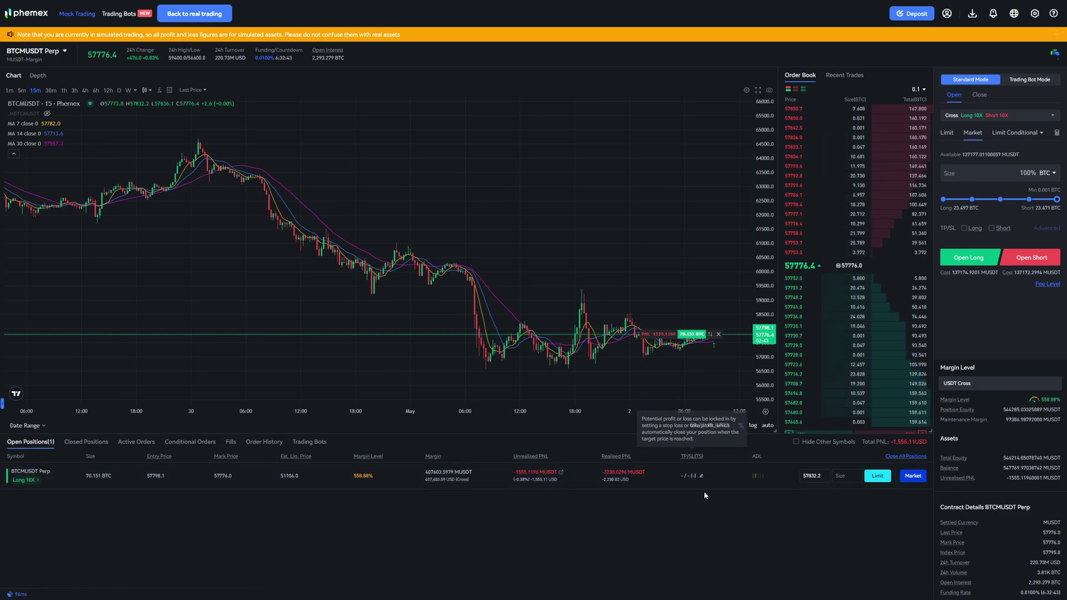
- Give the long position a 59000 take-profit and a 57000 stop-loss
left_click(701, 475)
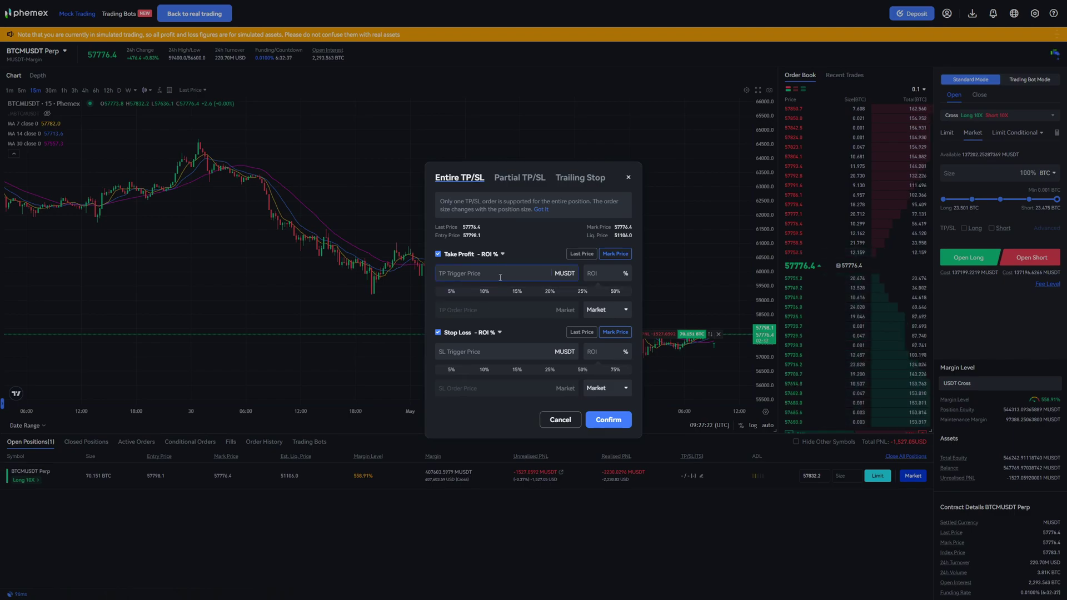
type("59000")
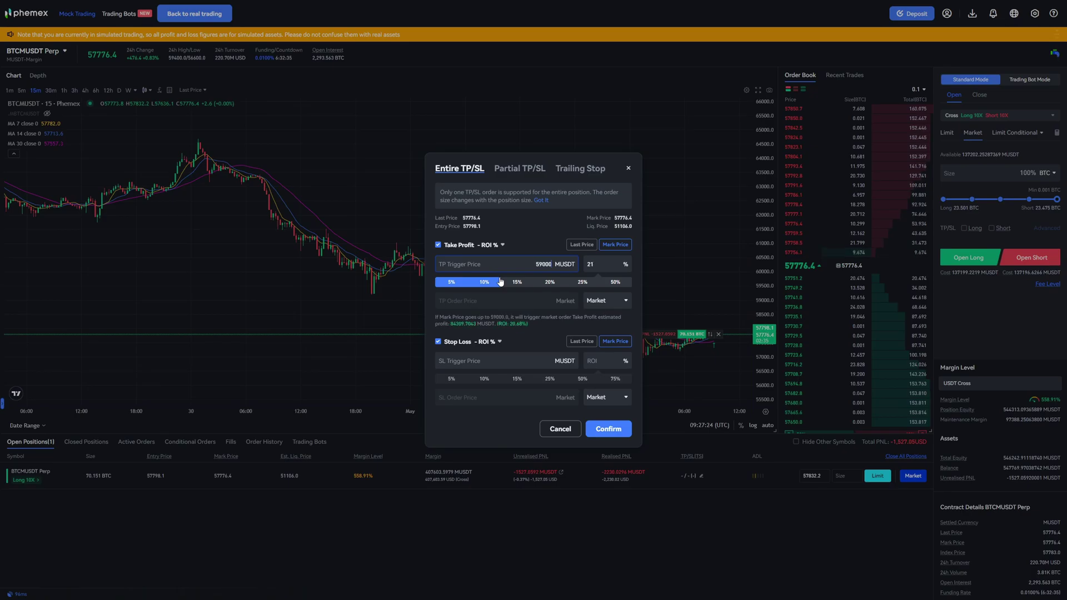
left_click(495, 360)
type("57000")
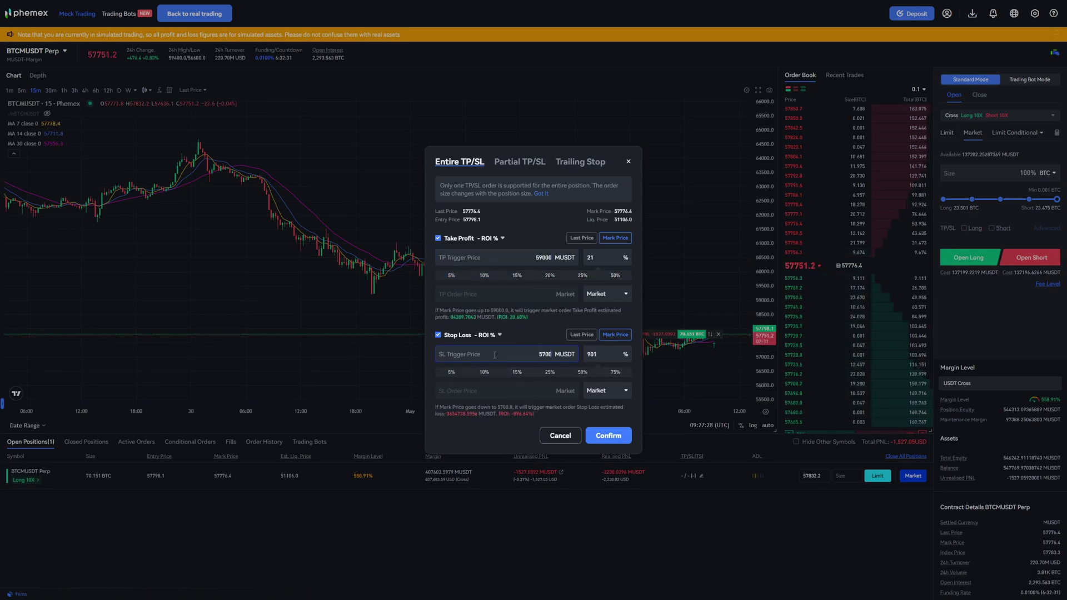
left_click(609, 435)
scroll(670, 361, "up", 5)
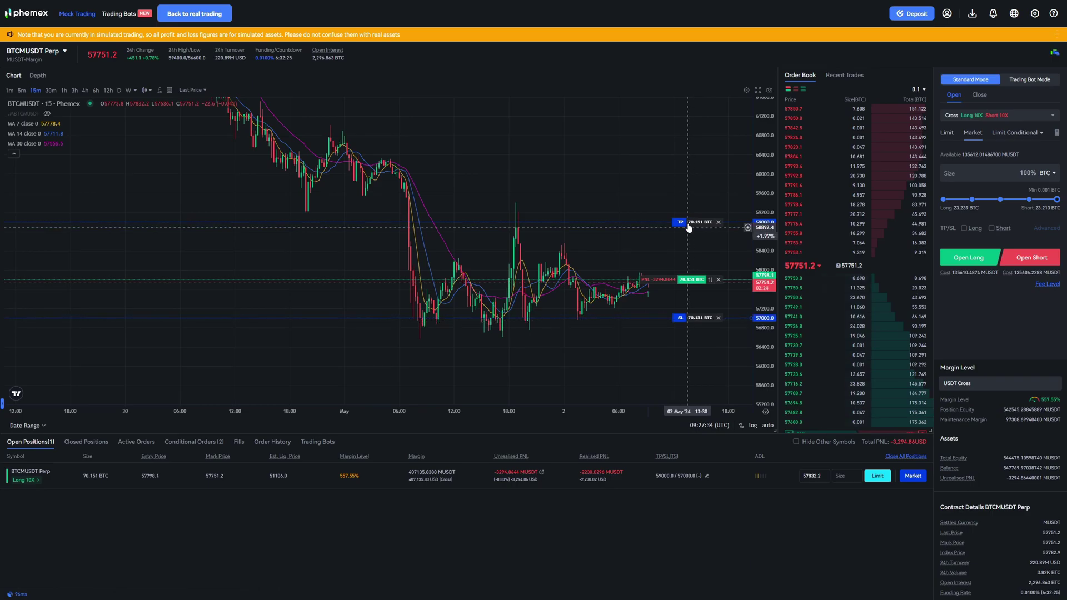
scroll(692, 322, "up", 3)
scroll(692, 322, "up", 1)
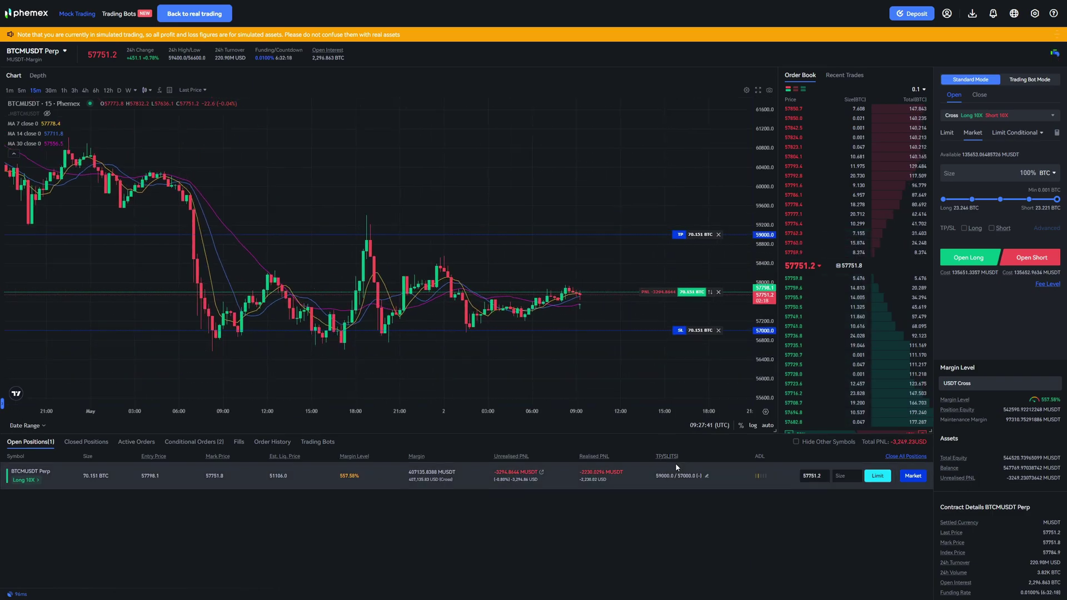
- Review the position's TP/SL, then set the close size to 100% of the 70.151 BTC long
left_click(708, 477)
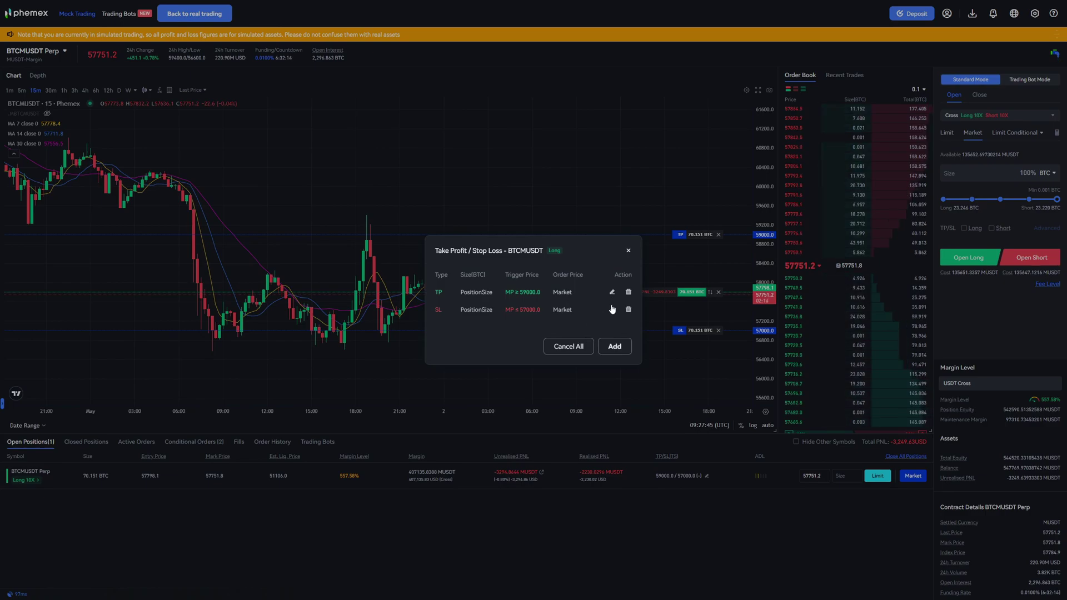
left_click(629, 252)
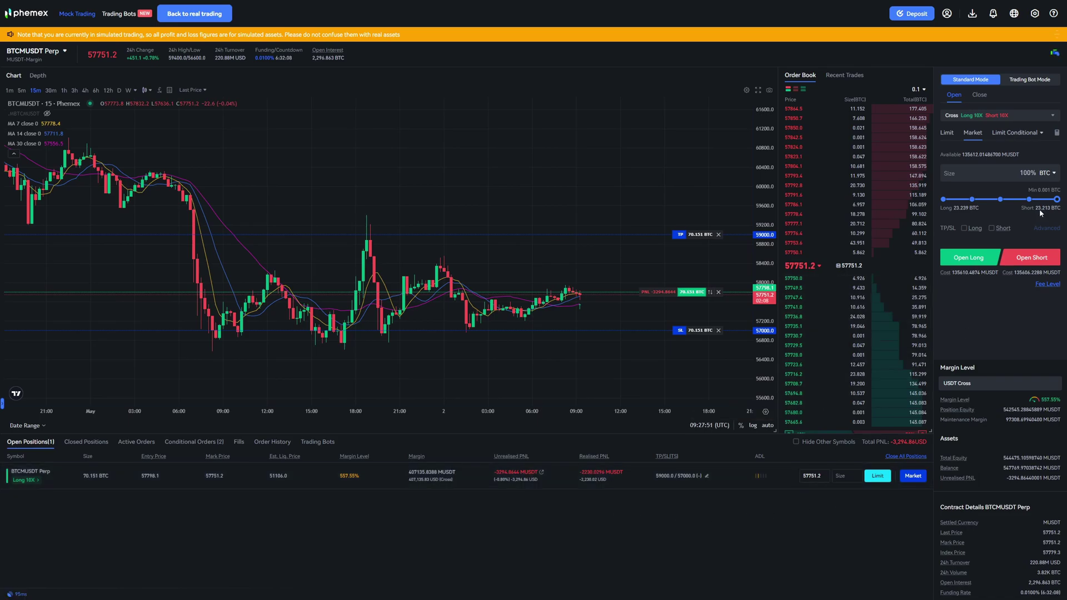
left_click(980, 95)
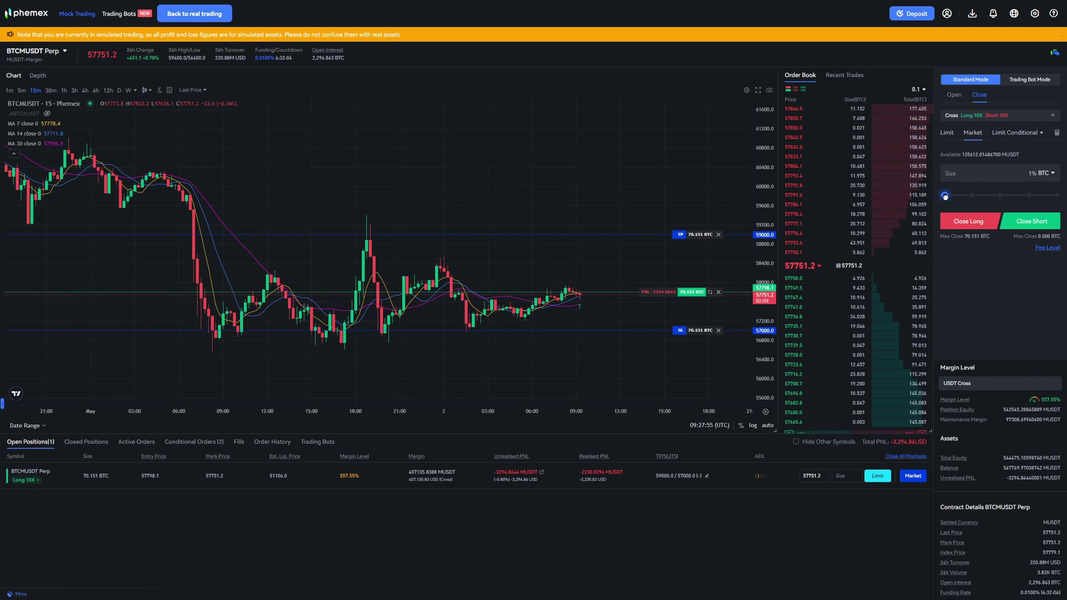
left_click_drag(946, 196, 1059, 195)
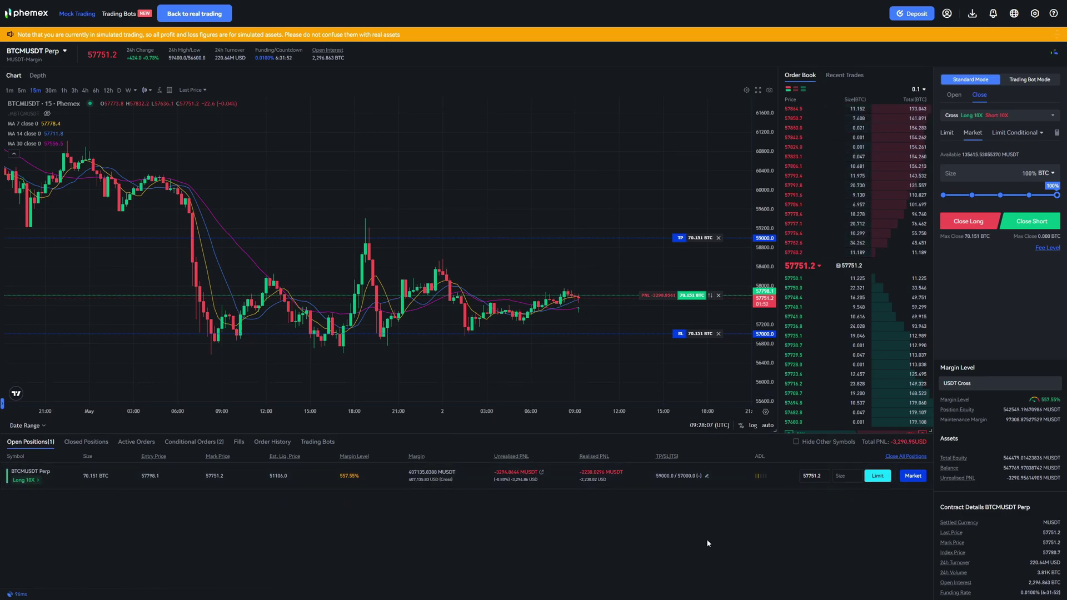
- Close all 70.151 BTC of the long position at market price
left_click(915, 478)
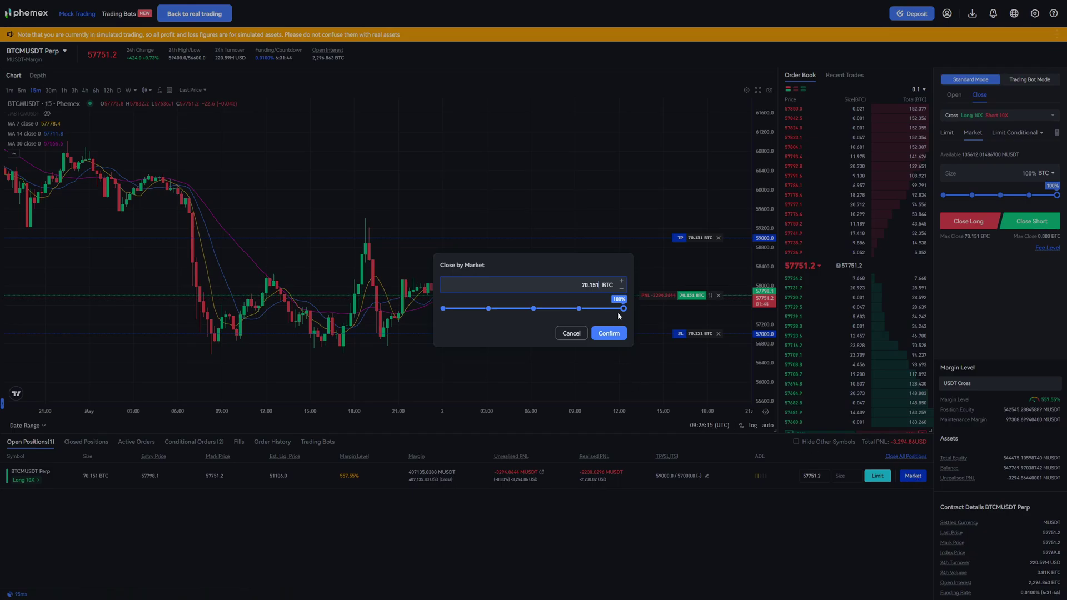
left_click(610, 333)
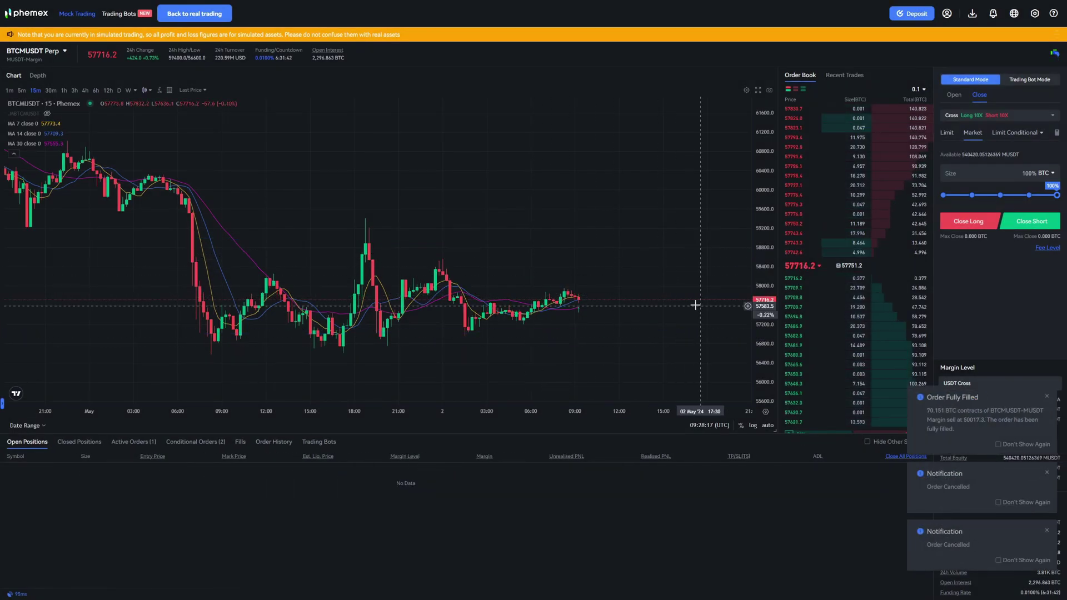